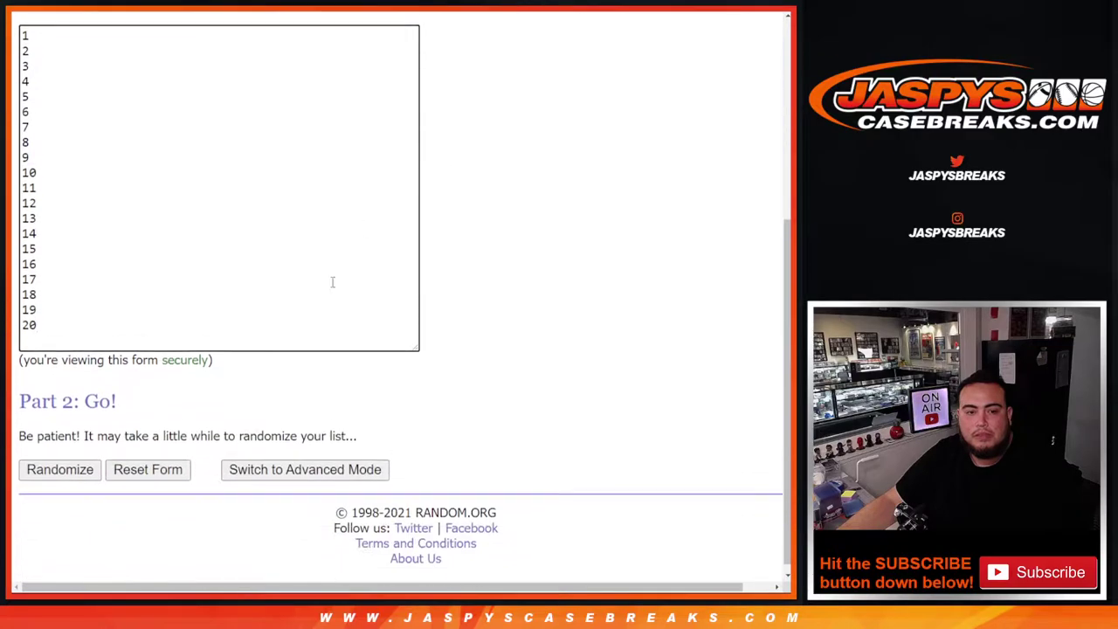
- Randomize the list of numbers 1 to 20 six times in the List Randomizer
{"action": "left_click", "coordinate": [39, 464]}
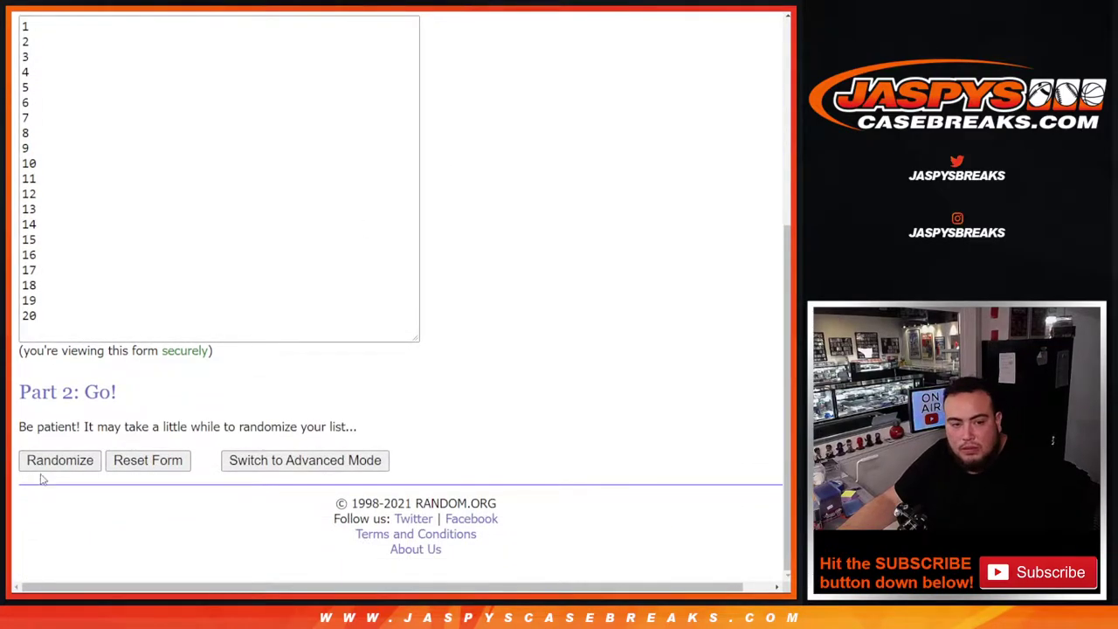
{"action": "scroll", "coordinate": [41, 472], "scroll_direction": "down", "scroll_amount": 2}
{"action": "left_click", "coordinate": [41, 467]}
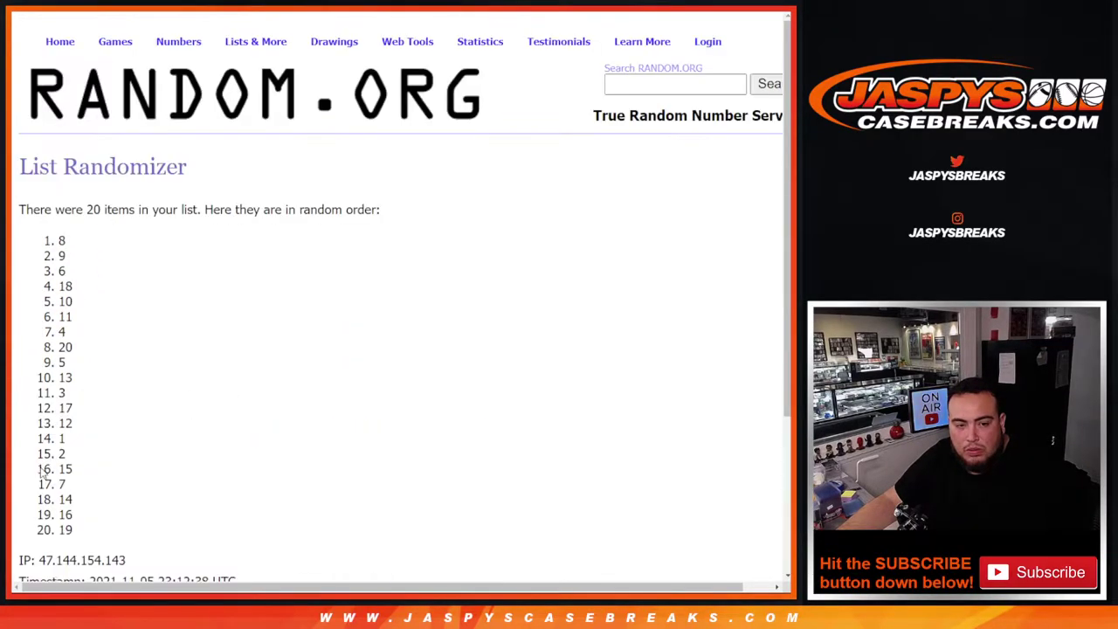
{"action": "scroll", "coordinate": [40, 461], "scroll_direction": "down", "scroll_amount": 3}
{"action": "left_click", "coordinate": [41, 463]}
{"action": "scroll", "coordinate": [41, 471], "scroll_direction": "down", "scroll_amount": 3}
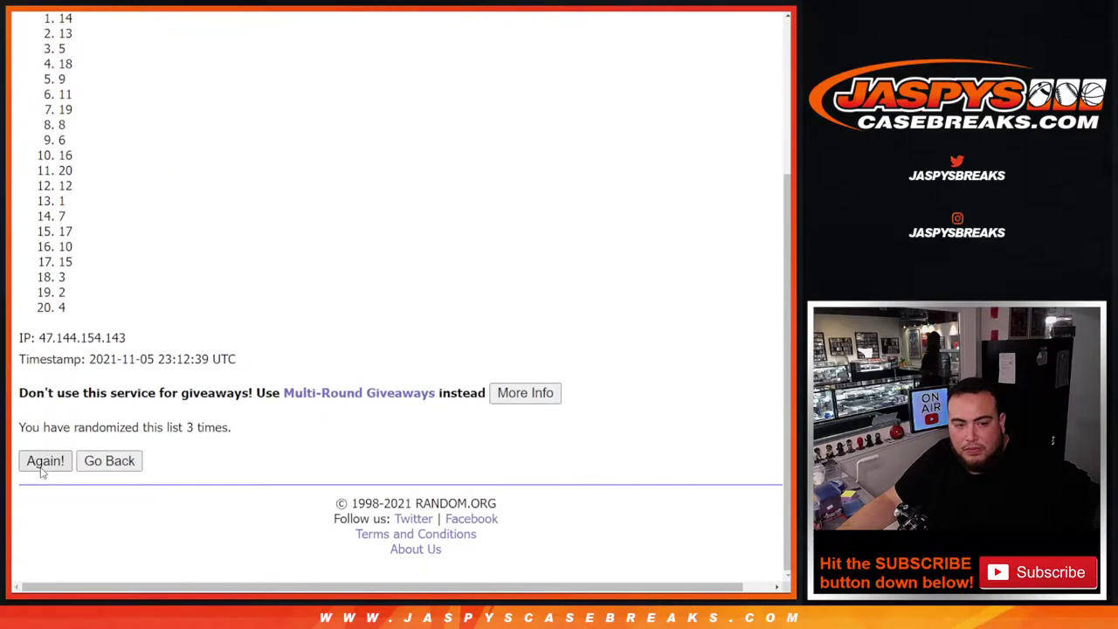
{"action": "left_click", "coordinate": [41, 465]}
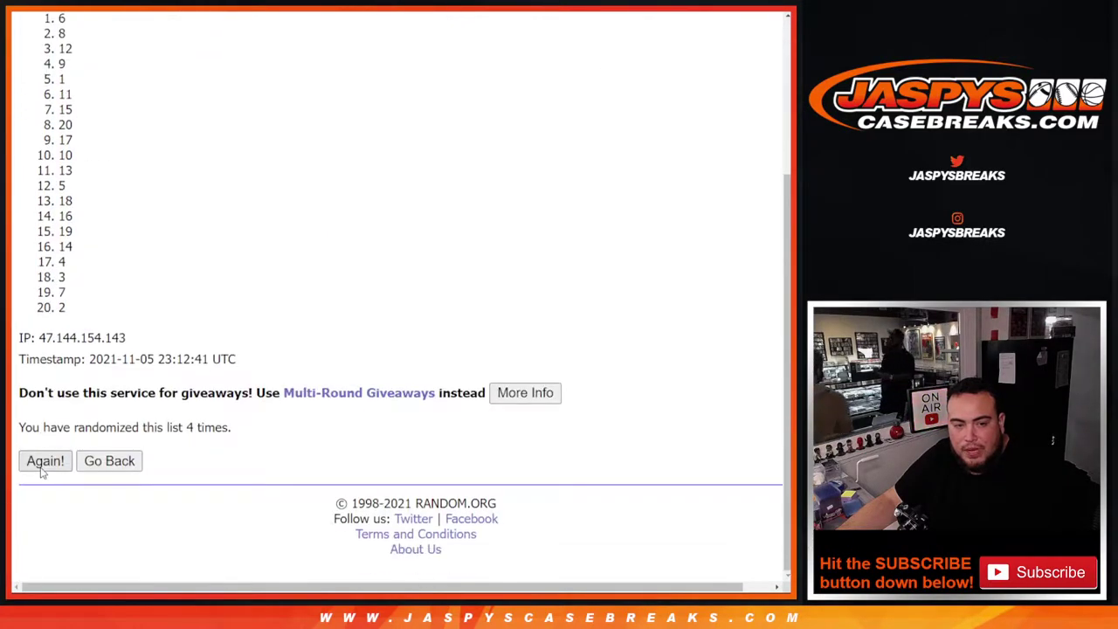
{"action": "left_click", "coordinate": [41, 466]}
{"action": "left_click", "coordinate": [41, 465]}
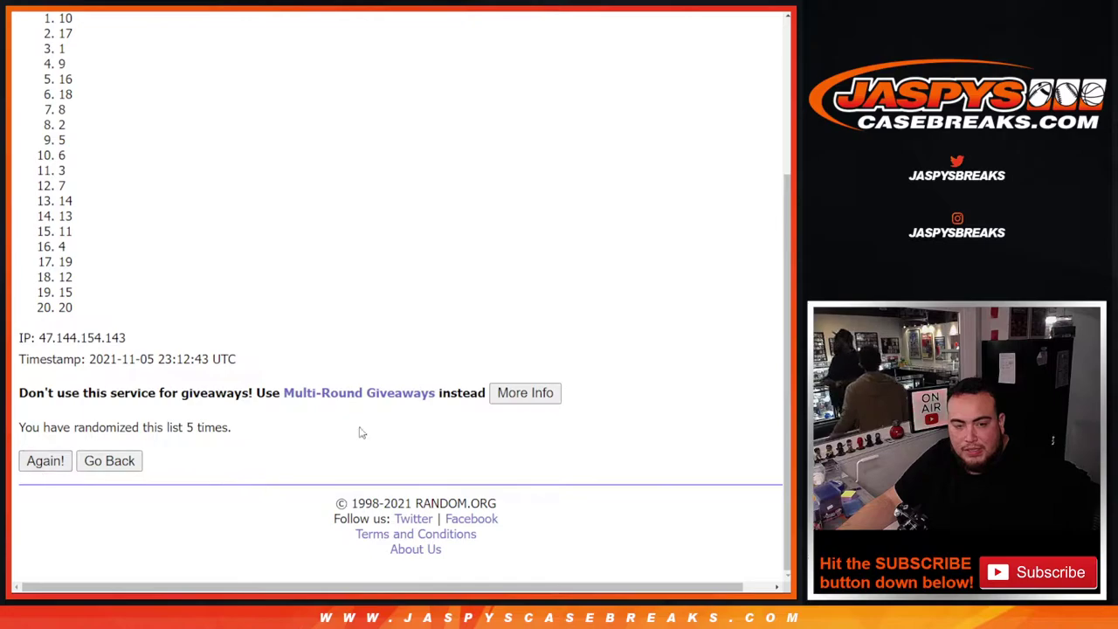
{"action": "scroll", "coordinate": [242, 467], "scroll_direction": "down", "scroll_amount": 3}
{"action": "left_click_drag", "start_coordinate": [187, 428], "coordinate": [271, 433]}
- Copy the twenty randomized numbers and paste them beside the names in the Google Sheets spreadsheet, starting at cell B1
{"action": "key", "text": "ctrl+Tab"}
{"action": "key", "text": "ctrl+Tab"}
{"action": "scroll", "coordinate": [200, 320], "scroll_direction": "up", "scroll_amount": 5}
{"action": "left_click_drag", "start_coordinate": [53, 240], "coordinate": [63, 308]}
{"action": "key", "text": "ctrl+c"}
{"action": "scroll", "coordinate": [102, 270], "scroll_direction": "down", "scroll_amount": 3}
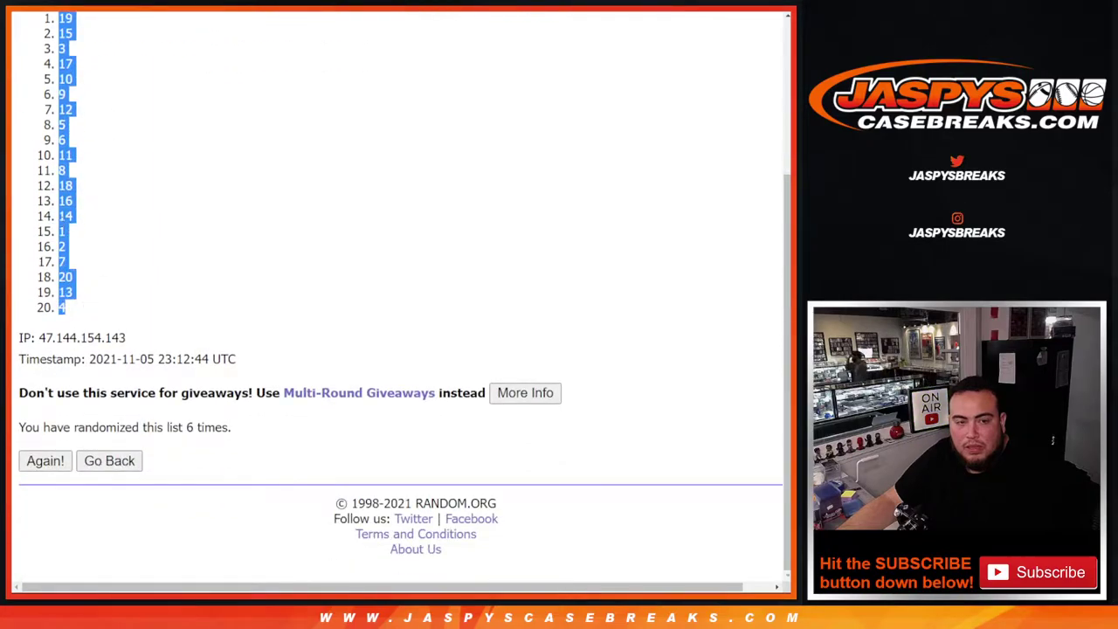
{"action": "key", "text": "ctrl+Tab"}
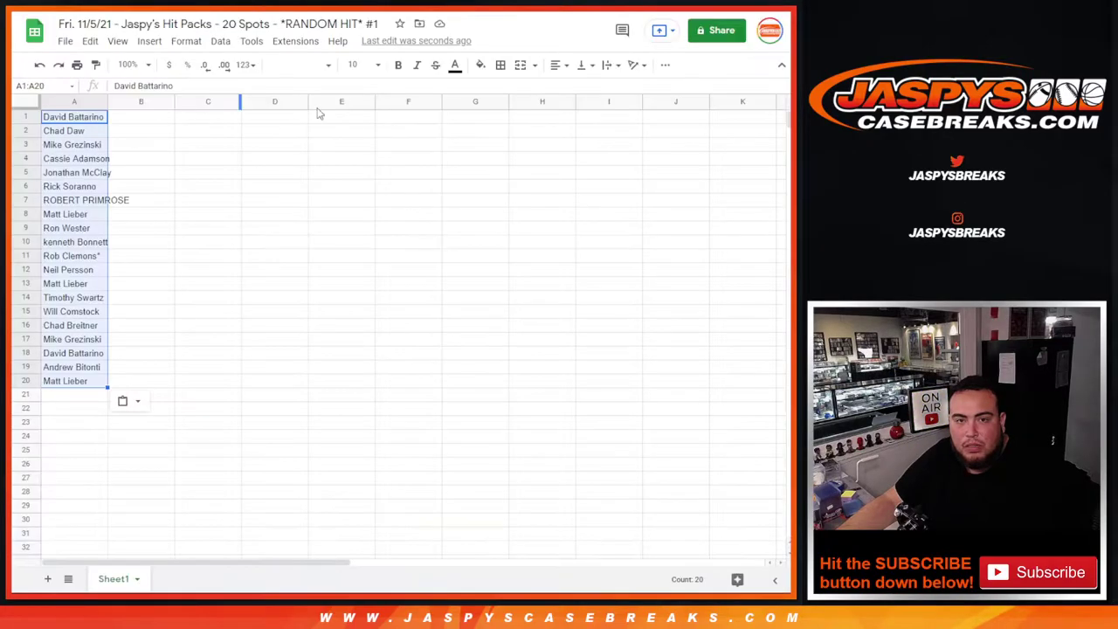
{"action": "left_click", "coordinate": [146, 120]}
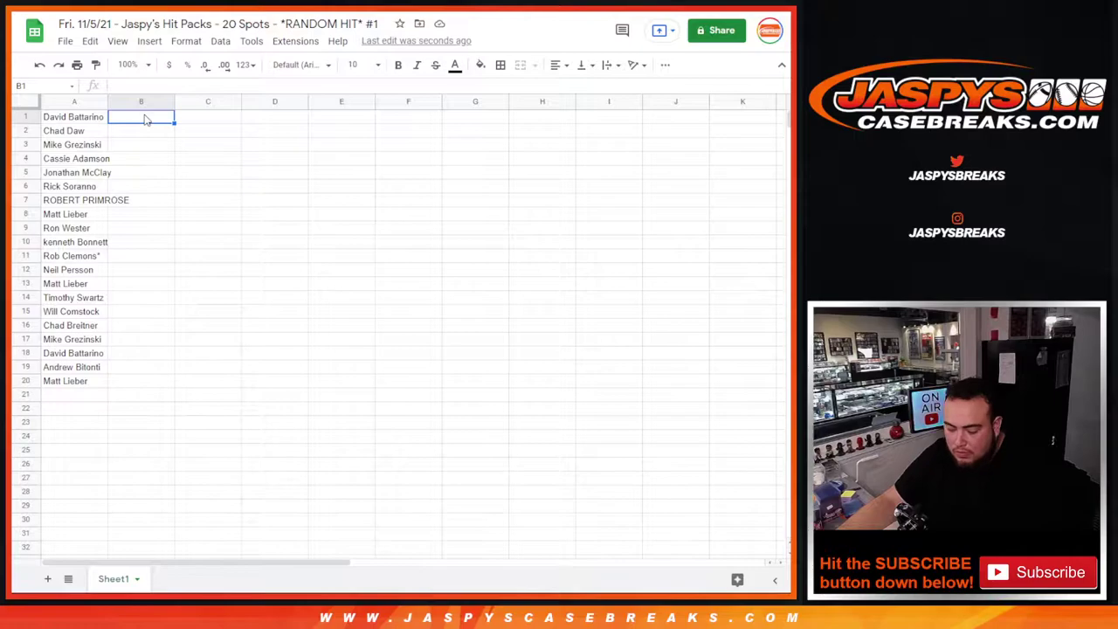
{"action": "key", "text": "ctrl+v"}
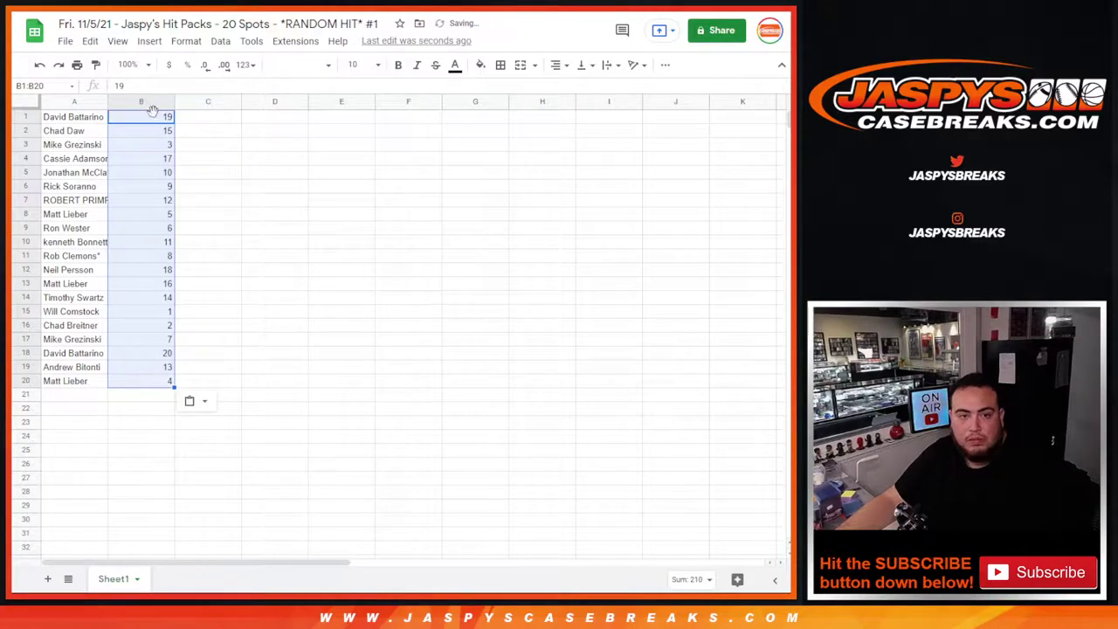
- Set the font size of the whole sheet to 18 and fit columns A and B to their contents
{"action": "left_click", "coordinate": [26, 102]}
{"action": "left_click", "coordinate": [353, 65]}
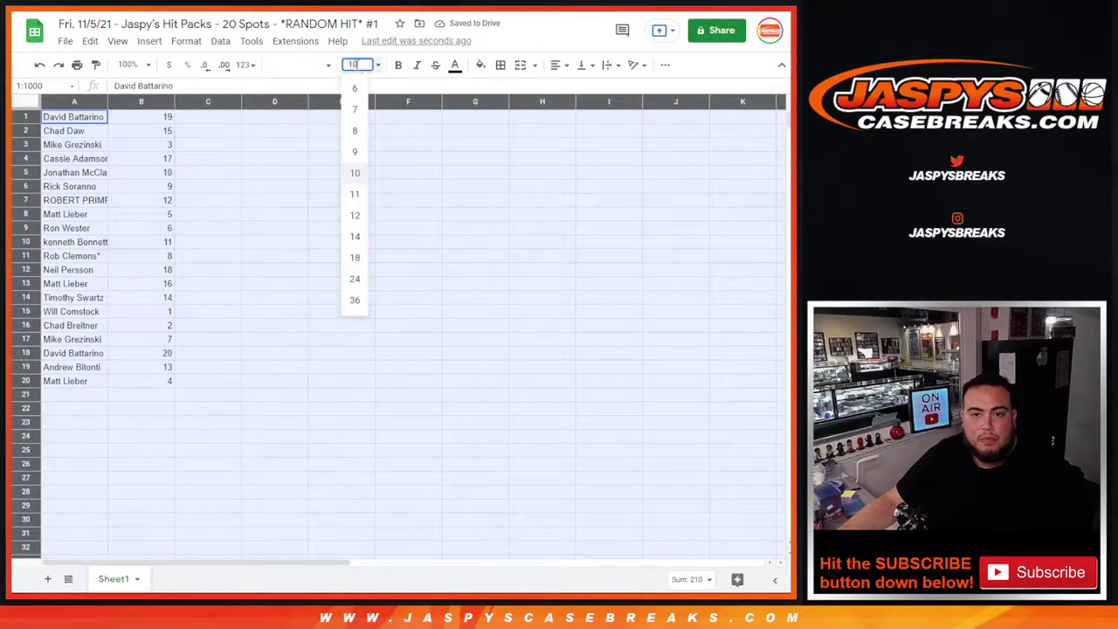
{"action": "left_click", "coordinate": [354, 237]}
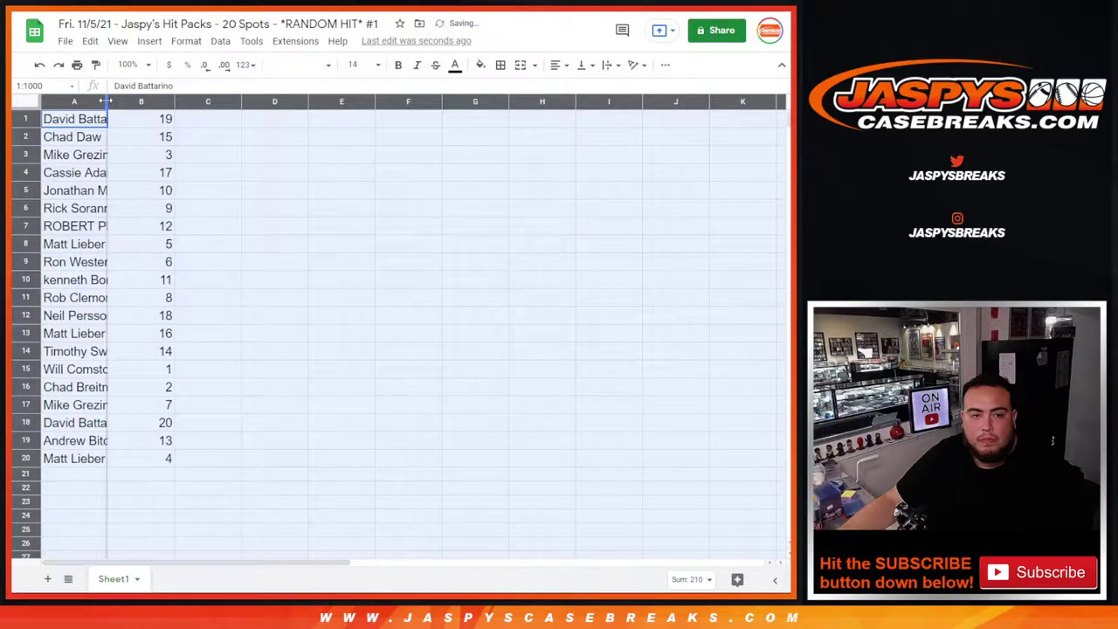
{"action": "double_click", "coordinate": [178, 103]}
{"action": "left_click", "coordinate": [354, 64]}
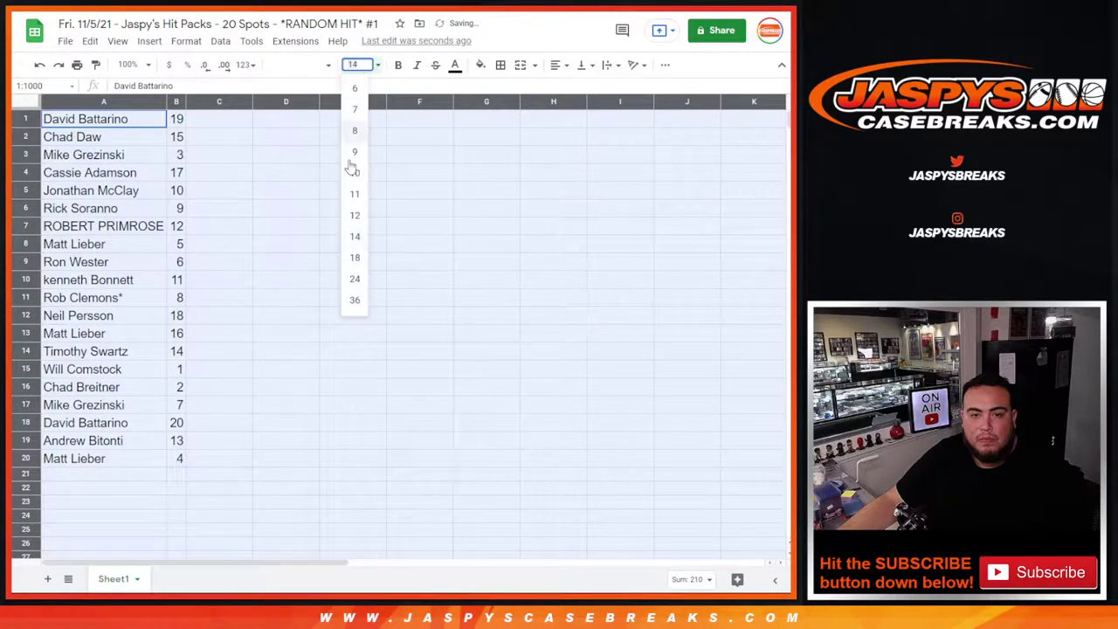
{"action": "left_click", "coordinate": [358, 257]}
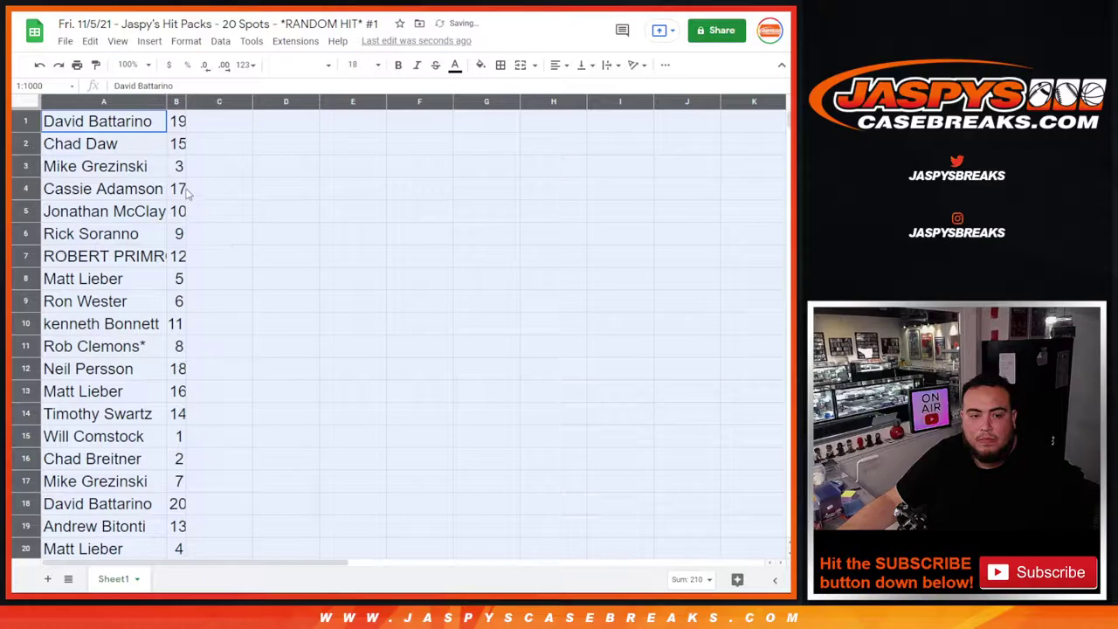
{"action": "double_click", "coordinate": [166, 102]}
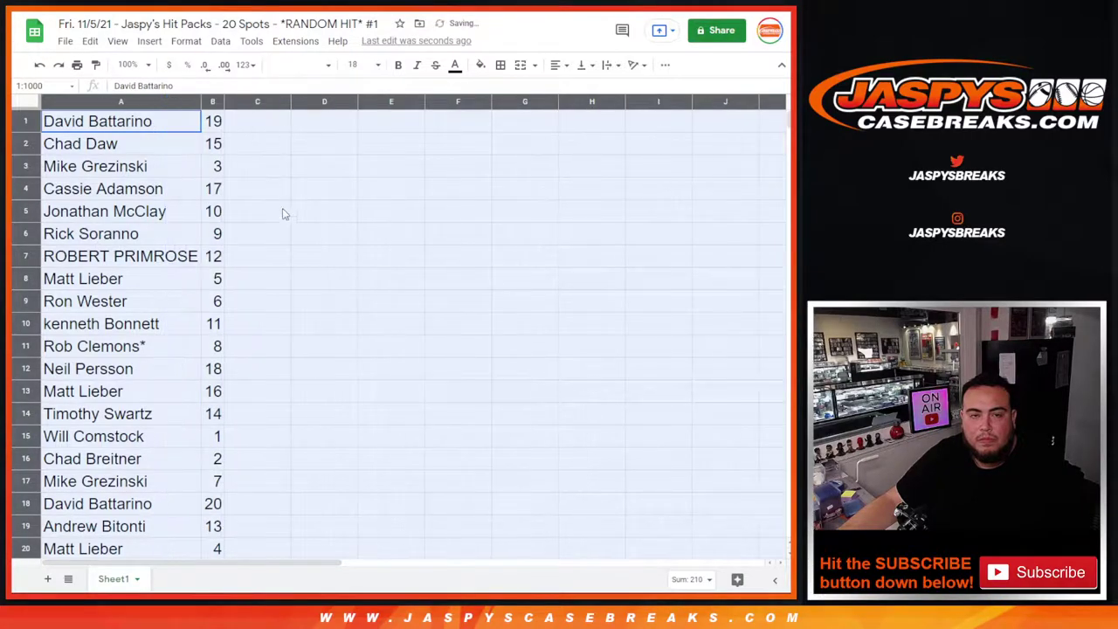
- Go through rows 1 to 20 one at a time, reading each participant's name with the assigned number
{"action": "left_click", "coordinate": [26, 121]}
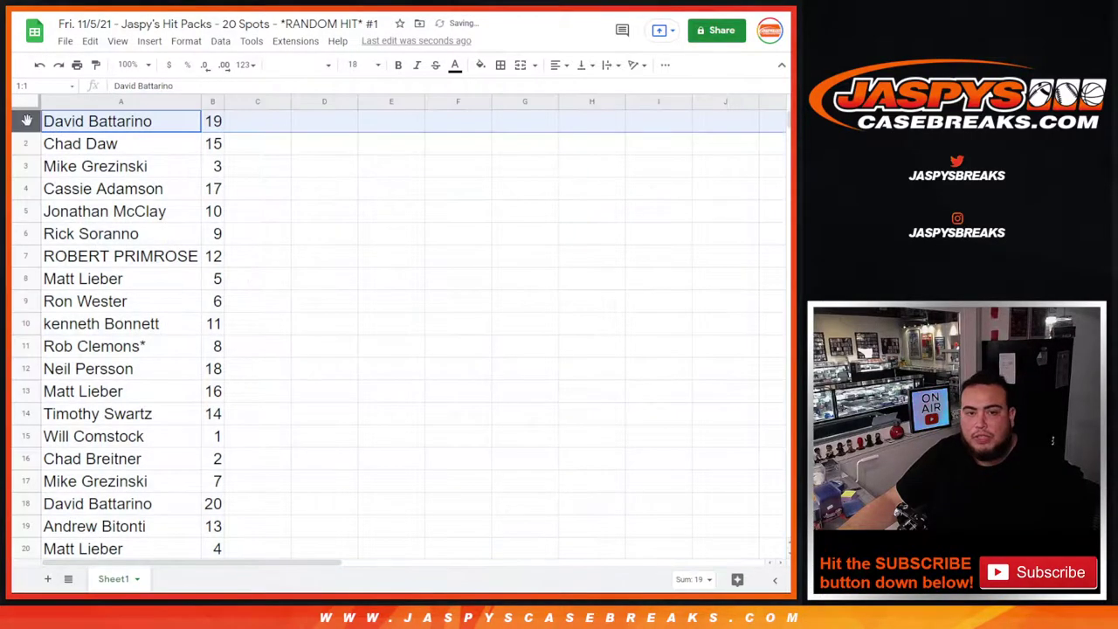
{"action": "left_click", "coordinate": [26, 143]}
{"action": "left_click", "coordinate": [26, 166]}
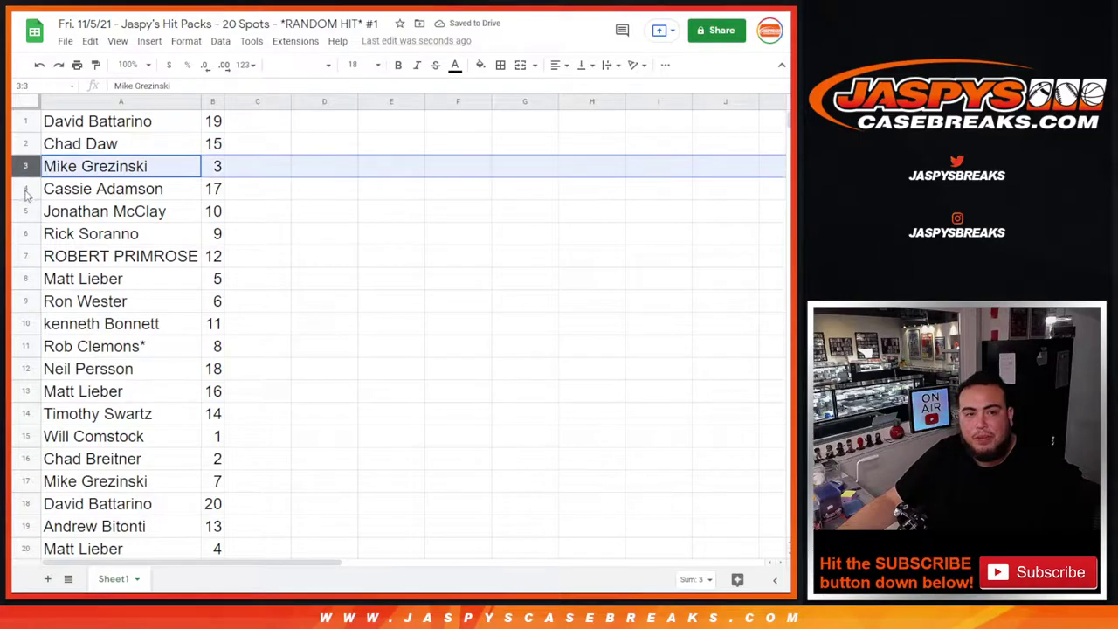
{"action": "left_click", "coordinate": [24, 189]}
{"action": "left_click", "coordinate": [26, 211]}
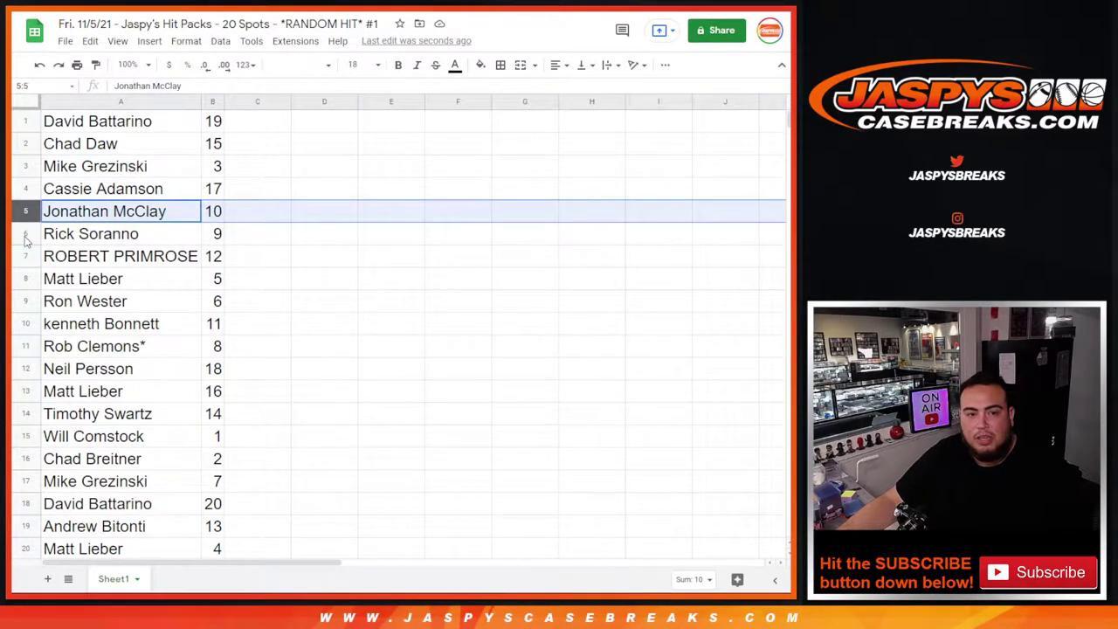
{"action": "left_click", "coordinate": [25, 238]}
{"action": "left_click", "coordinate": [25, 256]}
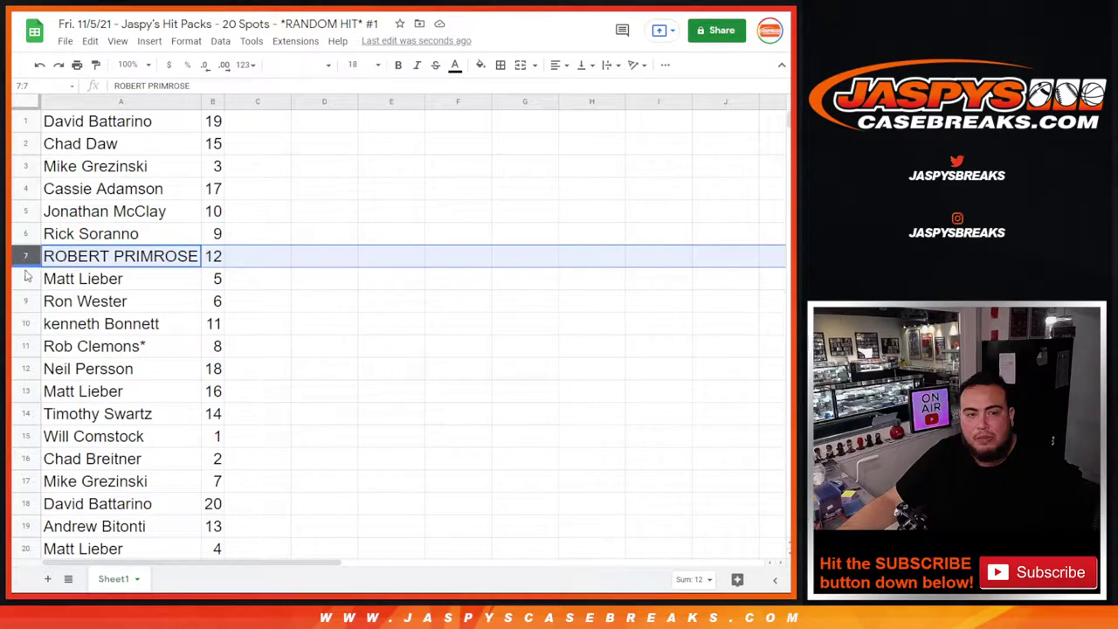
{"action": "left_click", "coordinate": [25, 280]}
{"action": "left_click", "coordinate": [28, 303]}
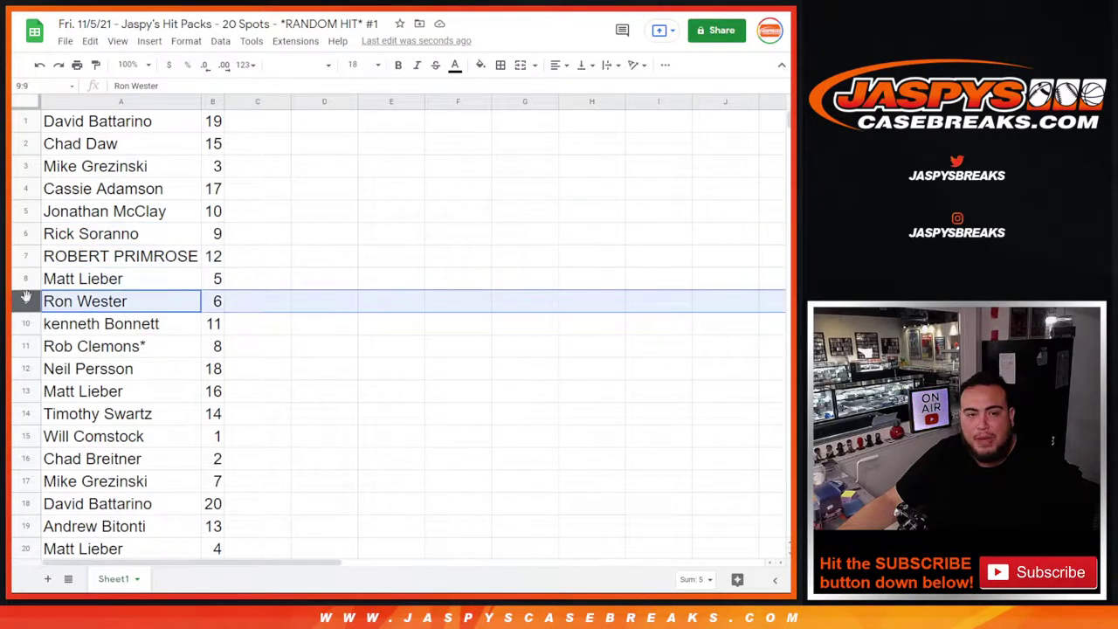
{"action": "left_click", "coordinate": [27, 324]}
{"action": "left_click", "coordinate": [26, 346]}
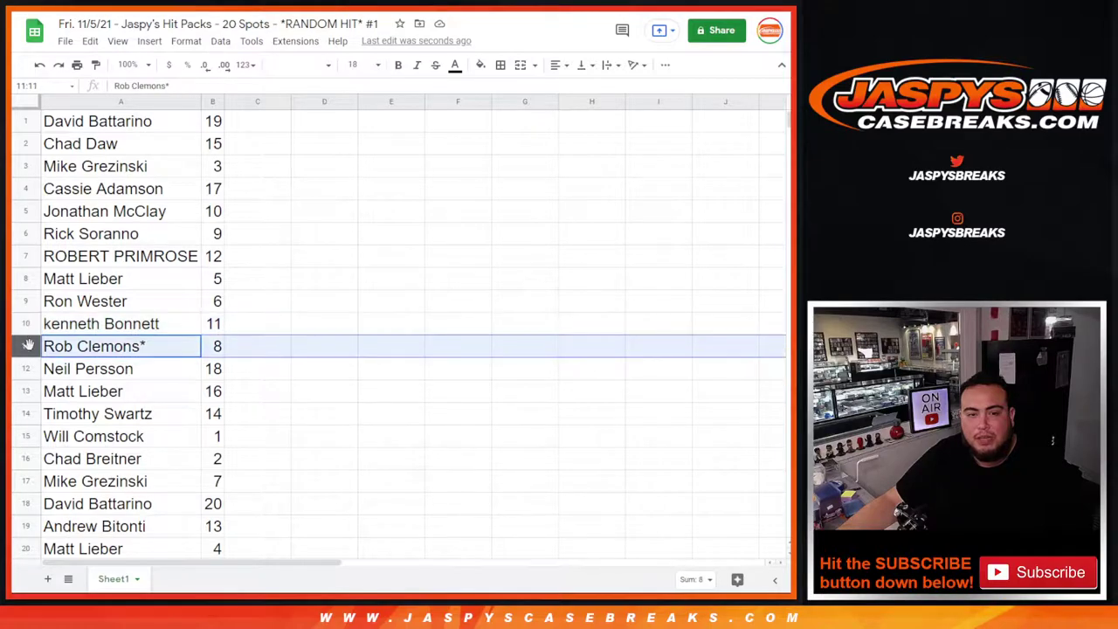
{"action": "left_click", "coordinate": [26, 368]}
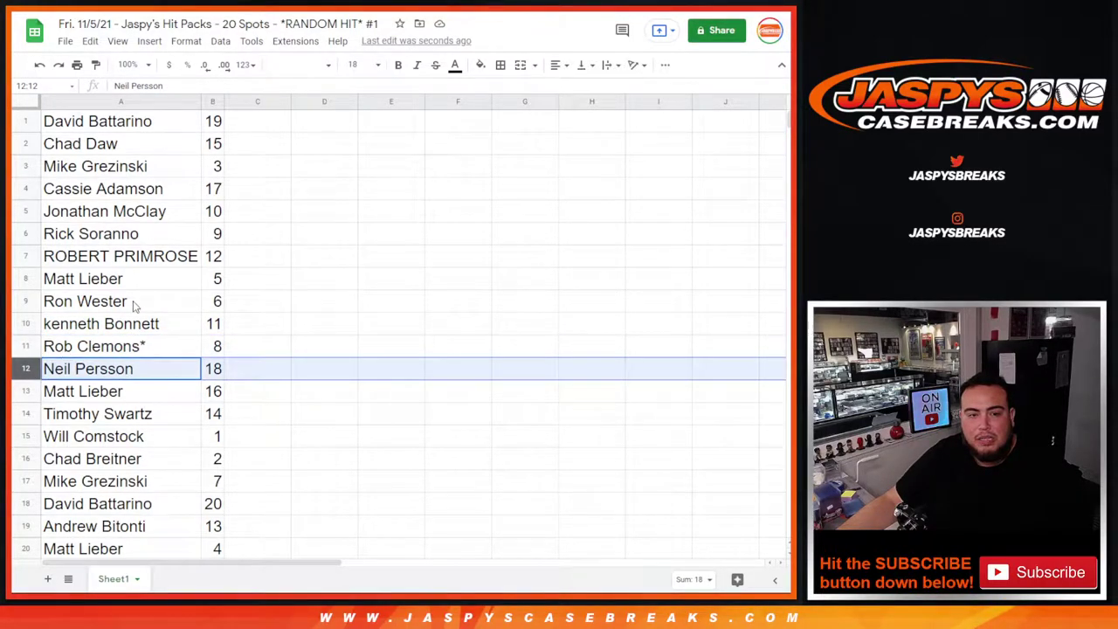
{"action": "scroll", "coordinate": [133, 304], "scroll_direction": "down", "scroll_amount": 2}
{"action": "left_click", "coordinate": [26, 300]}
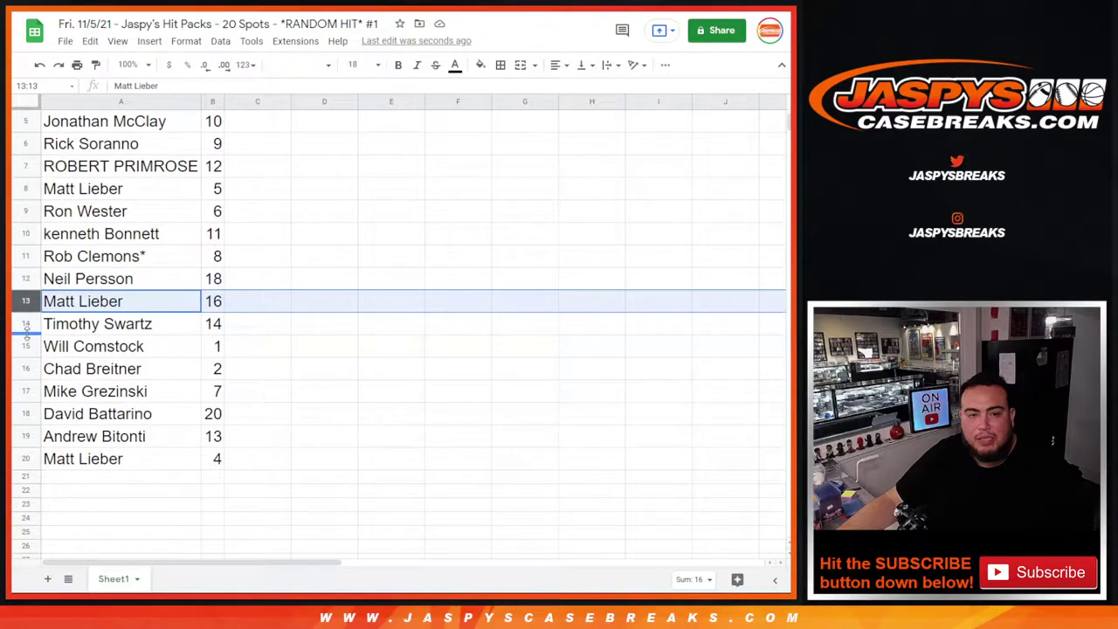
{"action": "left_click", "coordinate": [26, 323]}
{"action": "left_click", "coordinate": [26, 346]}
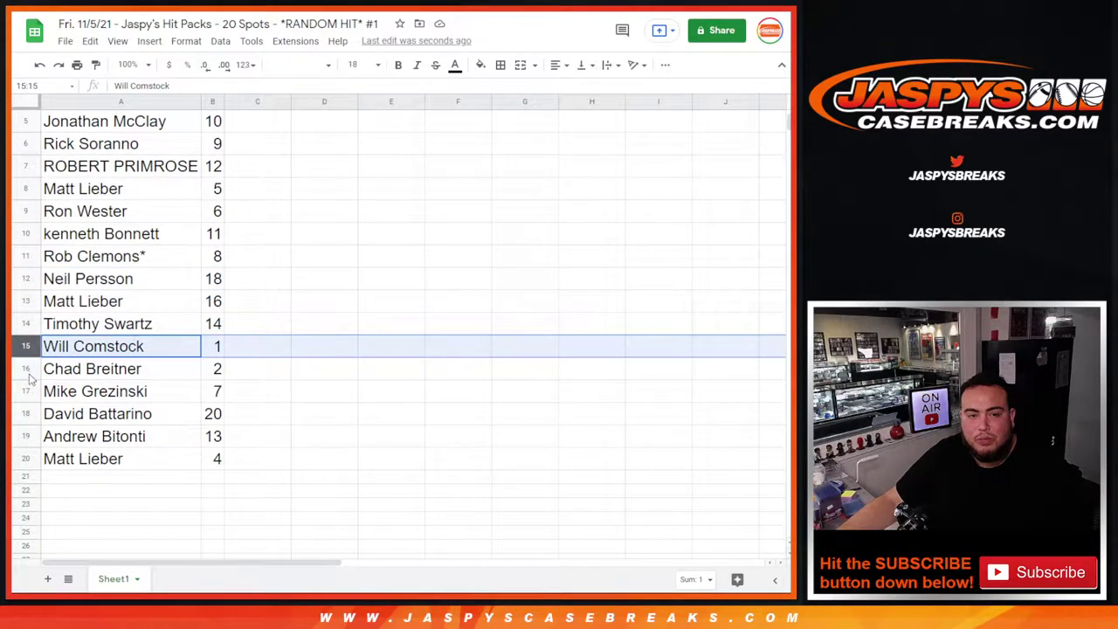
{"action": "left_click", "coordinate": [29, 373]}
{"action": "left_click", "coordinate": [35, 395]}
{"action": "left_click", "coordinate": [35, 416]}
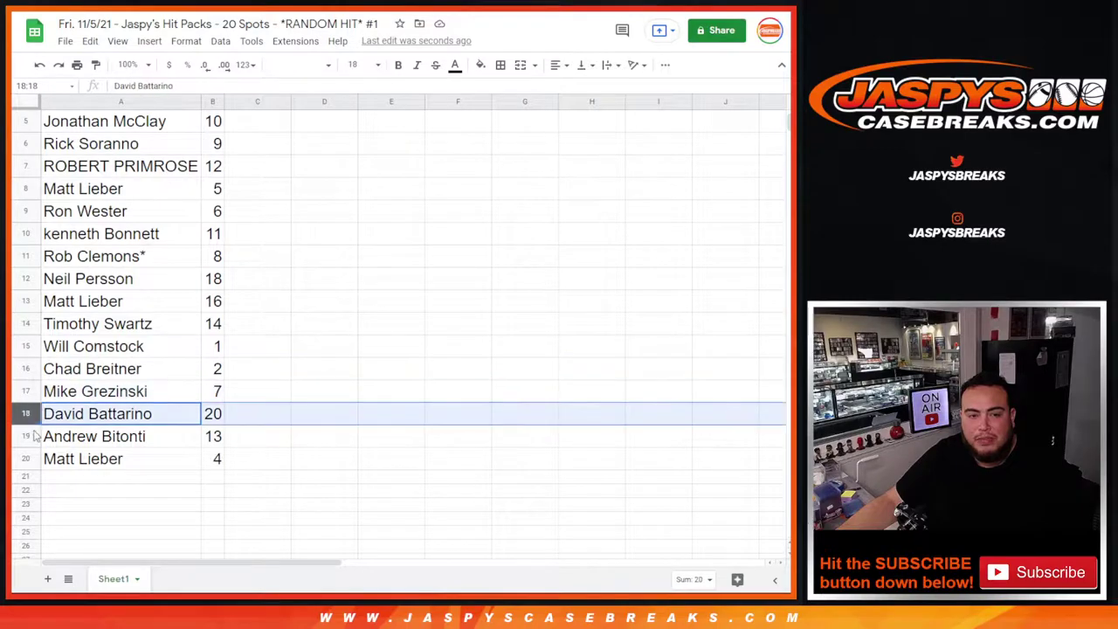
{"action": "left_click", "coordinate": [26, 436]}
{"action": "left_click", "coordinate": [26, 458]}
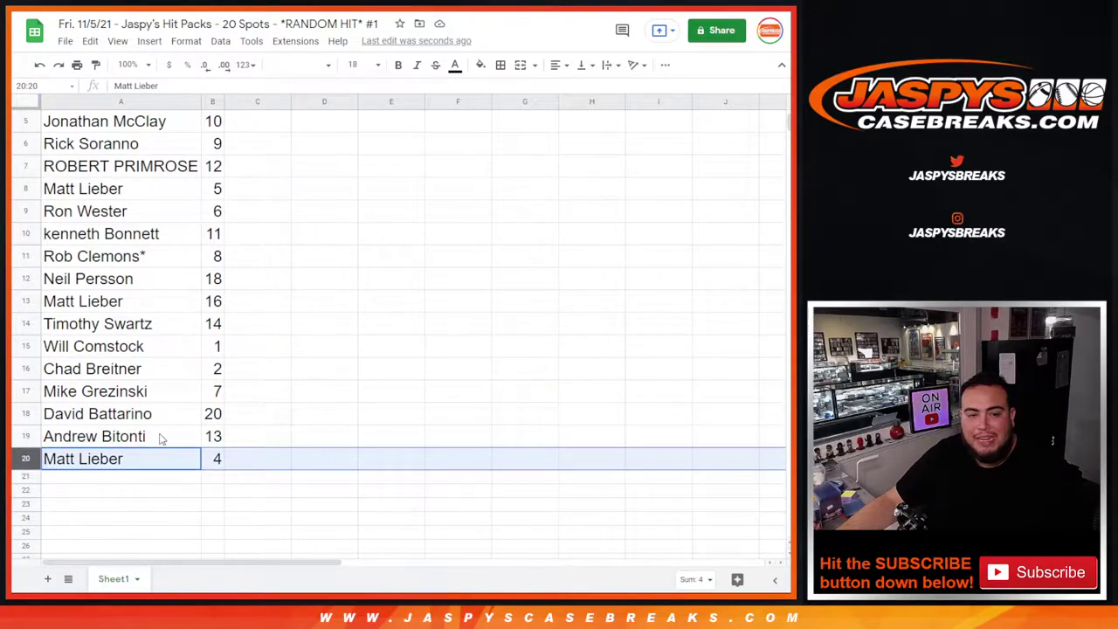
- Sort the sheet by the names in column A from A to Z
{"action": "scroll", "coordinate": [158, 437], "scroll_direction": "up", "scroll_amount": 2}
{"action": "left_click", "coordinate": [115, 189]}
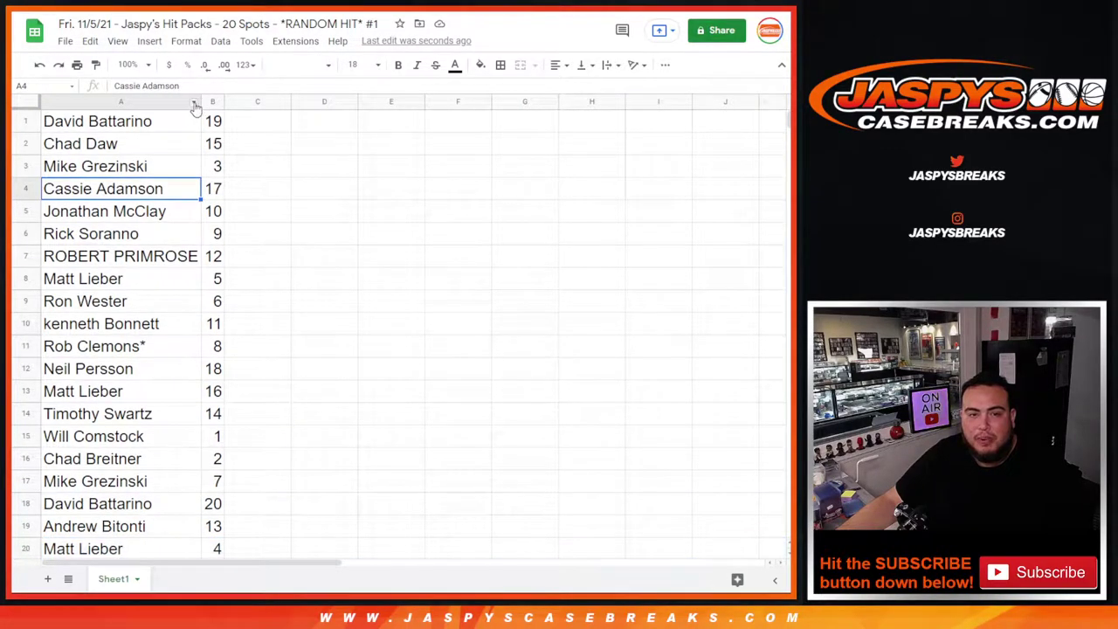
{"action": "left_click", "coordinate": [195, 103]}
{"action": "left_click", "coordinate": [250, 354]}
- Apply all borders to the range A1:B20 and center its contents horizontally
{"action": "left_click_drag", "start_coordinate": [152, 131], "coordinate": [215, 457]}
{"action": "scroll", "coordinate": [288, 393], "scroll_direction": "up", "scroll_amount": 2}
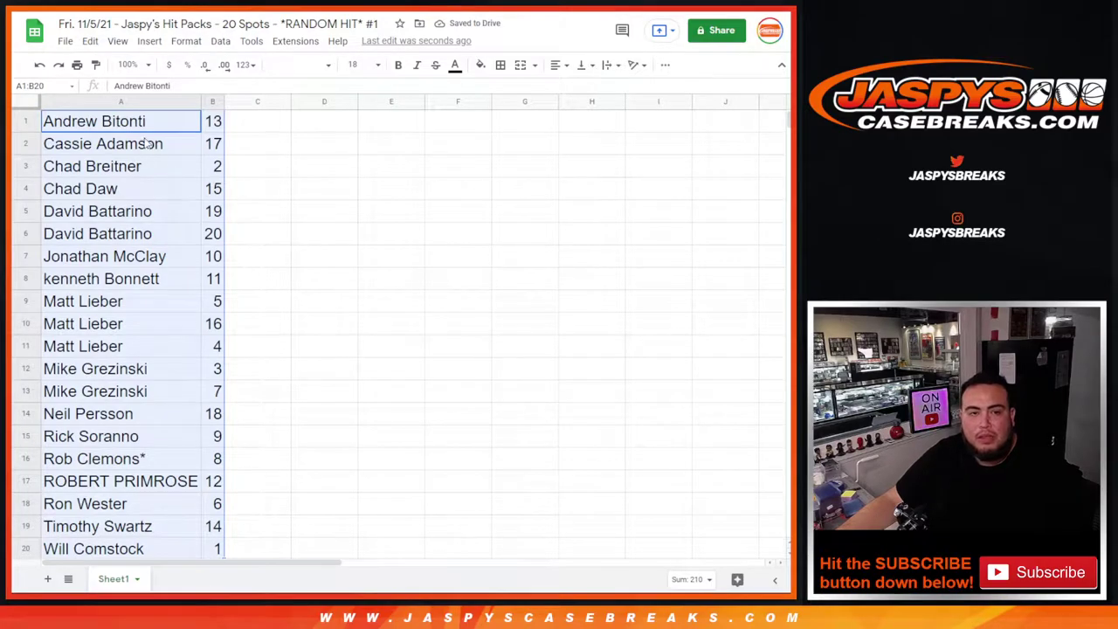
{"action": "left_click", "coordinate": [480, 65]}
{"action": "left_click", "coordinate": [500, 64]}
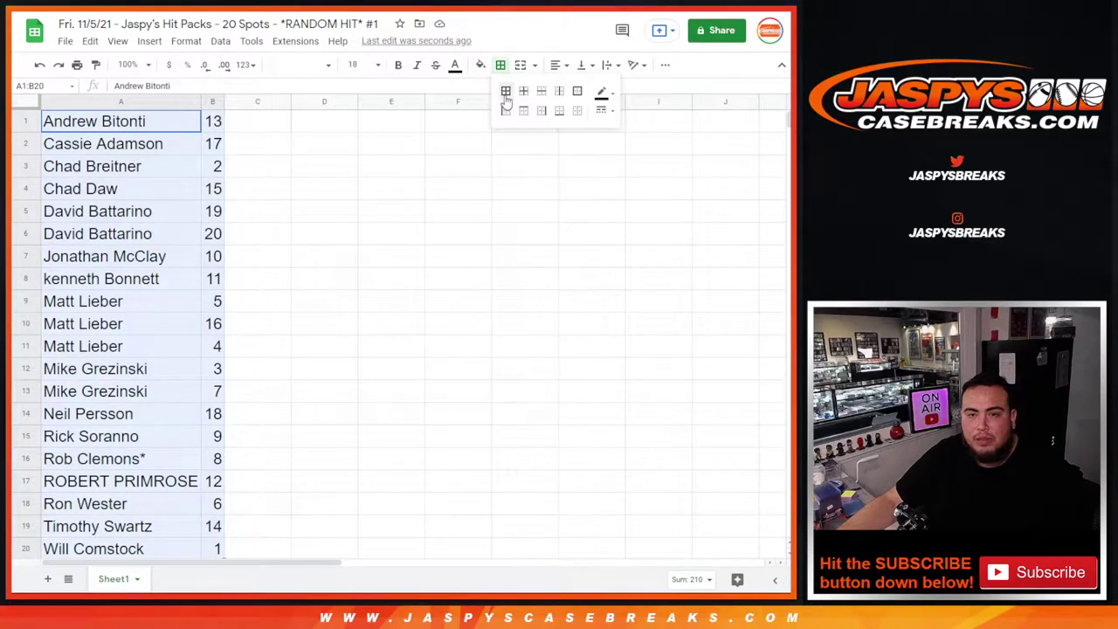
{"action": "left_click", "coordinate": [506, 92]}
{"action": "left_click", "coordinate": [557, 65]}
{"action": "left_click", "coordinate": [577, 90]}
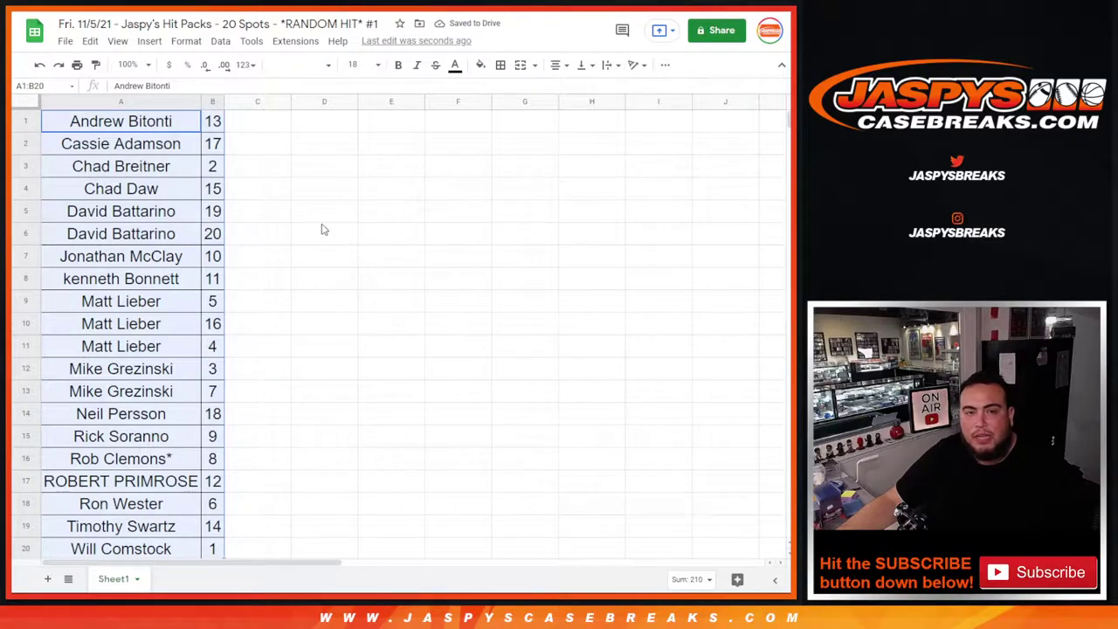
- Download the sheet as a Comma Separated Values (.csv) file
{"action": "left_click", "coordinate": [65, 41]}
{"action": "mouse_move", "coordinate": [126, 210]}
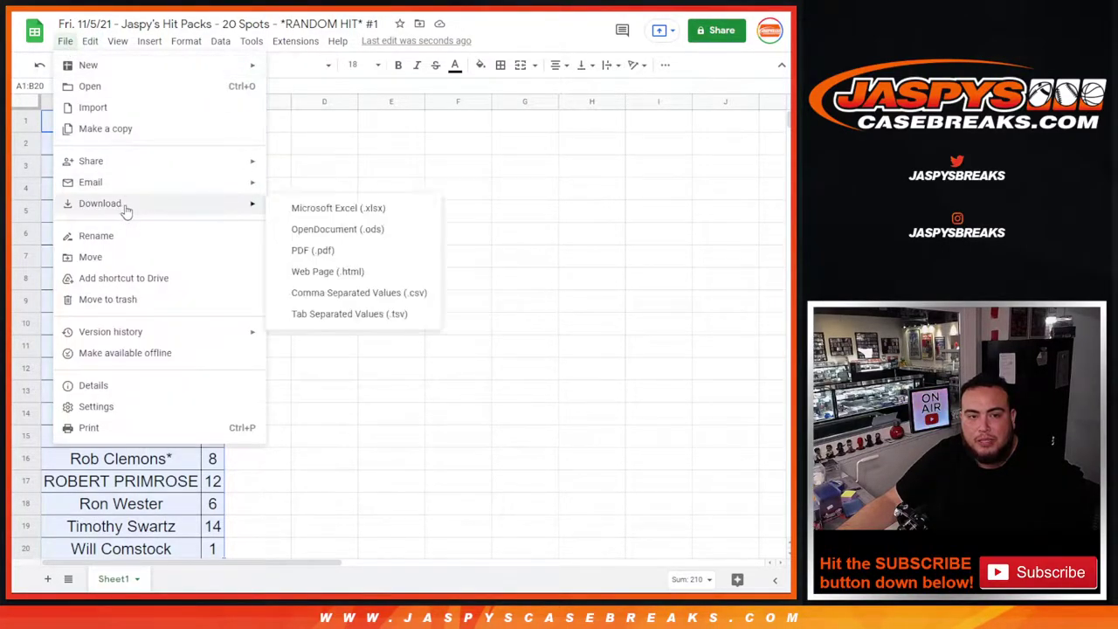
{"action": "left_click", "coordinate": [324, 293]}
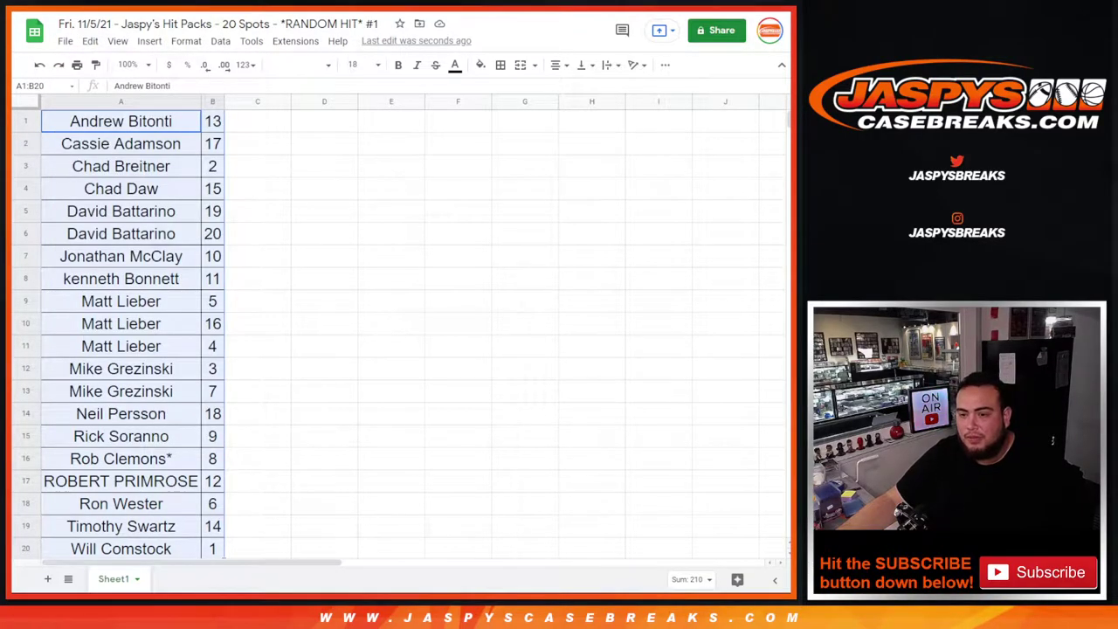